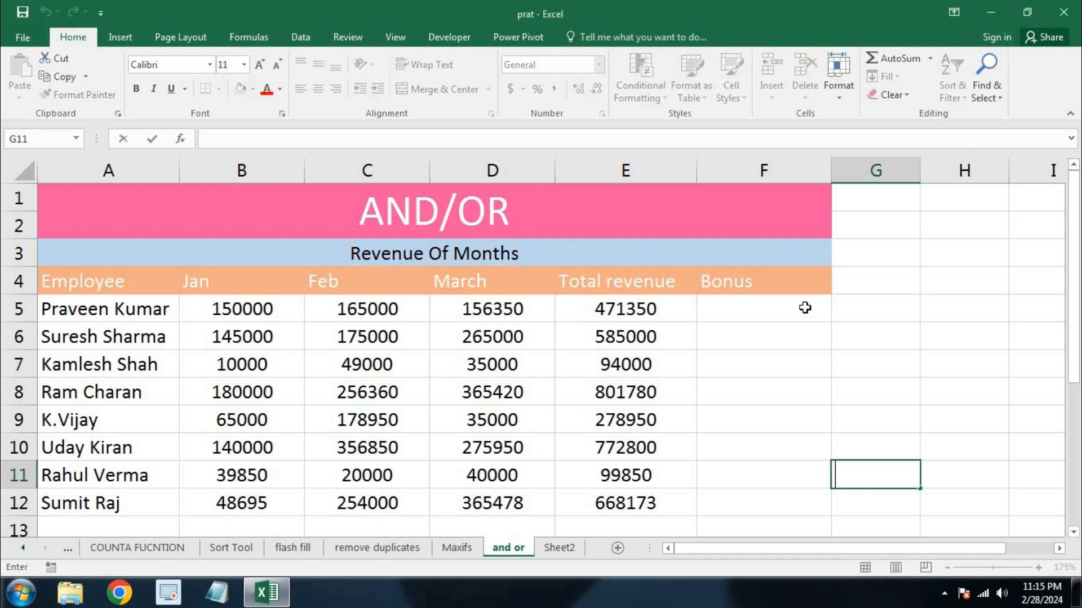
Start an IF formula in F5 with a nested AND whose first condition is B5>50000
left_click(804, 308)
type("=if")
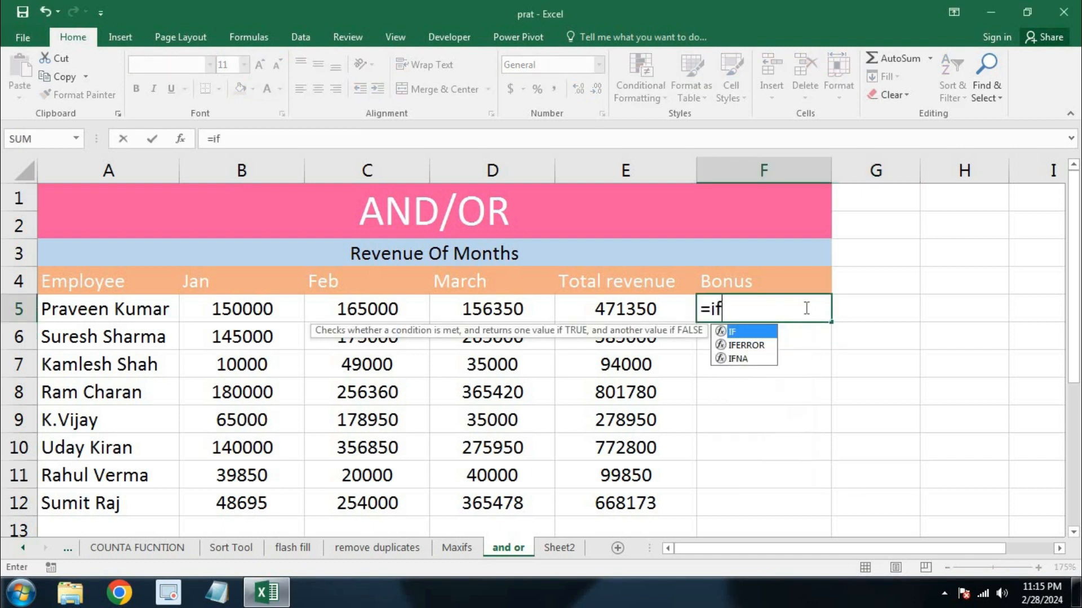
key("Tab")
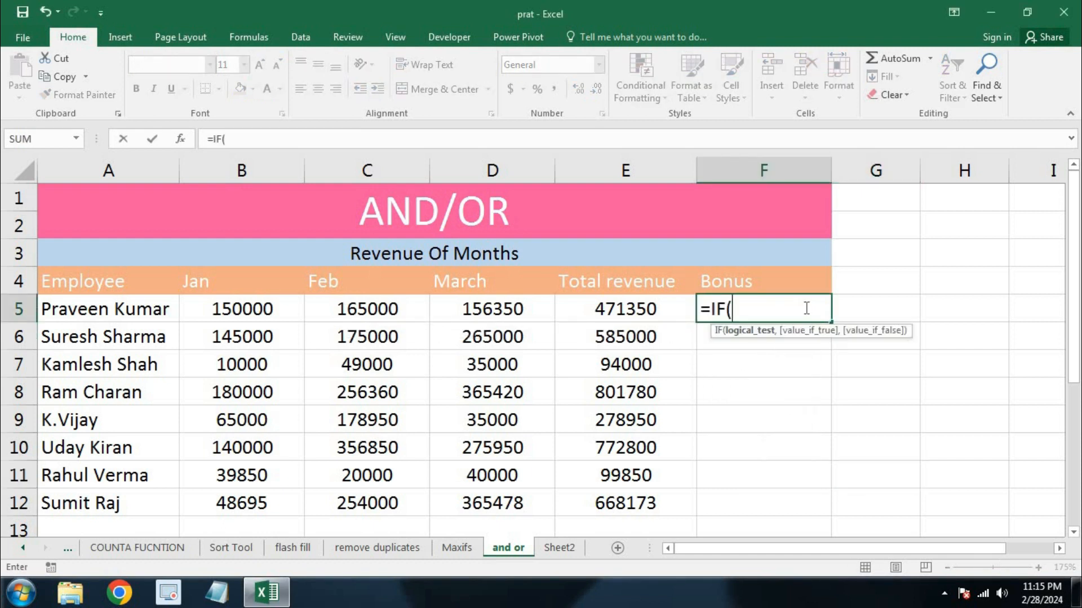
type("and")
key("Tab")
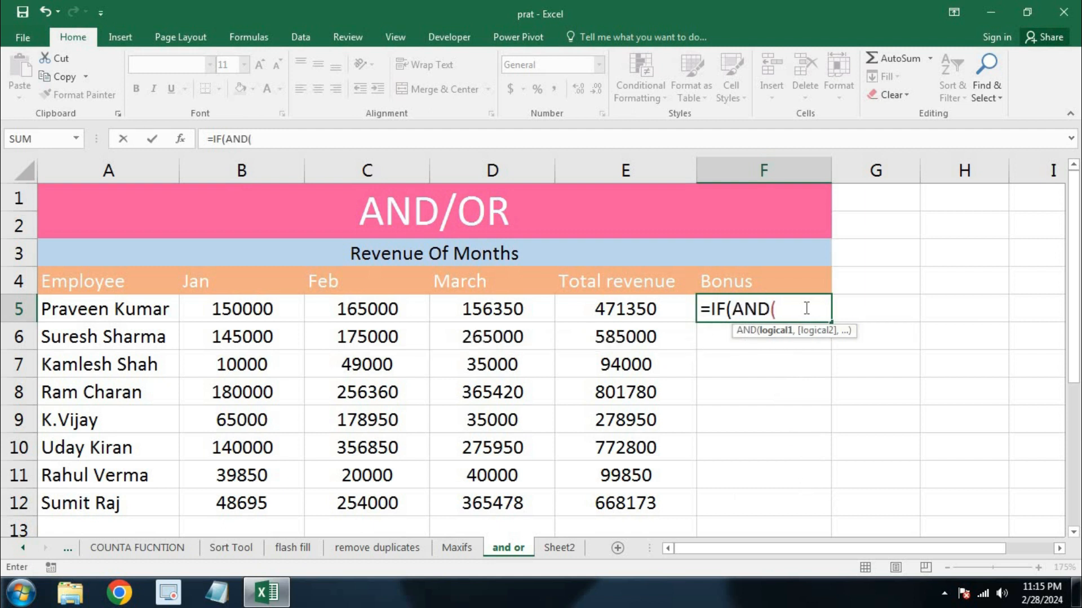
key("Left")
key("Left")
key("Left")
key("Left")
key("Left")
key("Right")
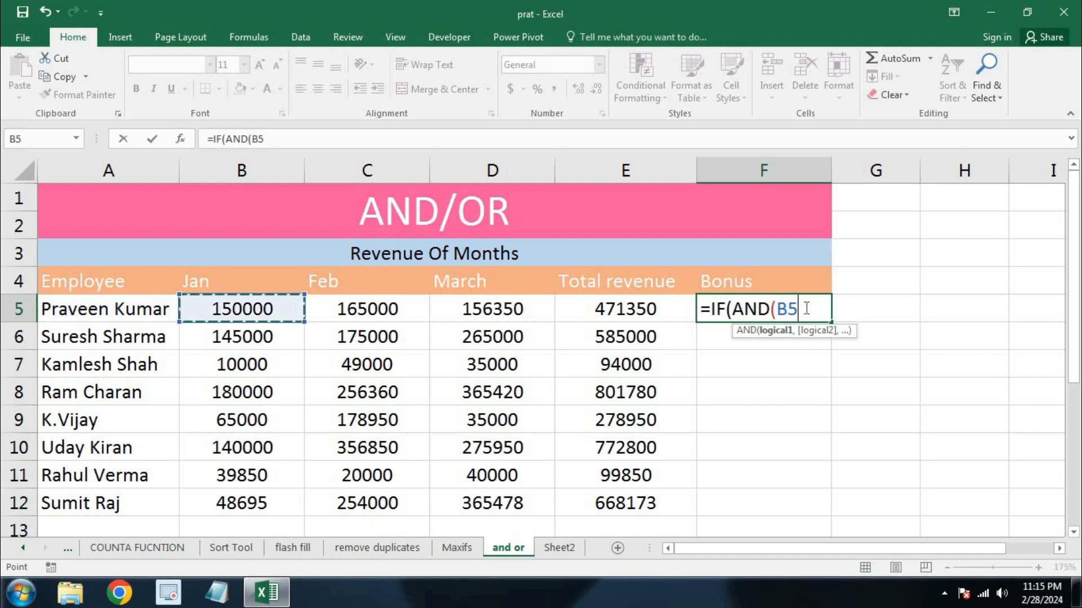
type(">")
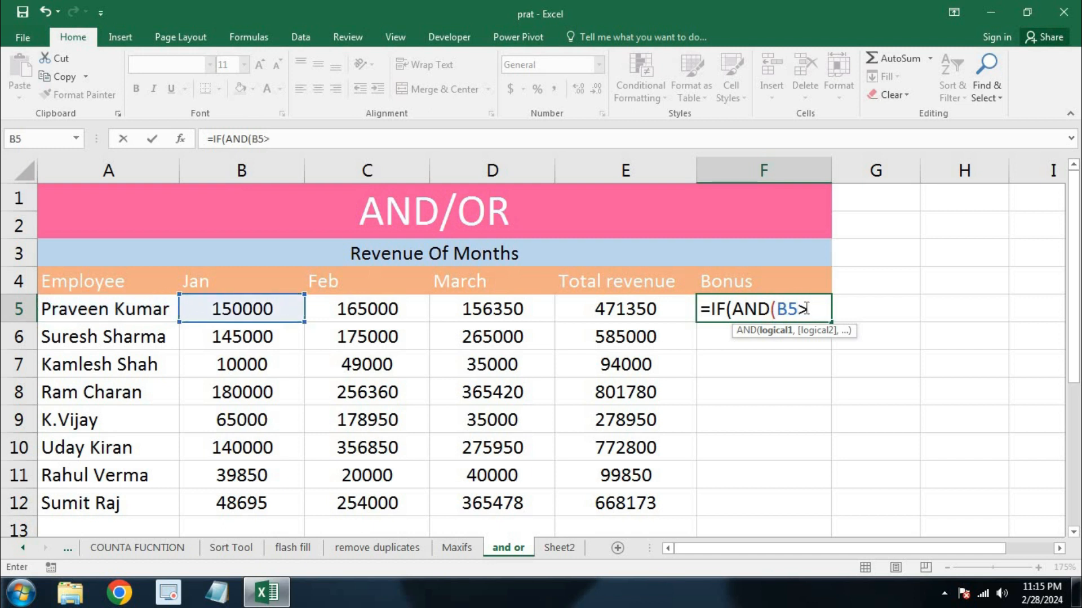
type("50000,")
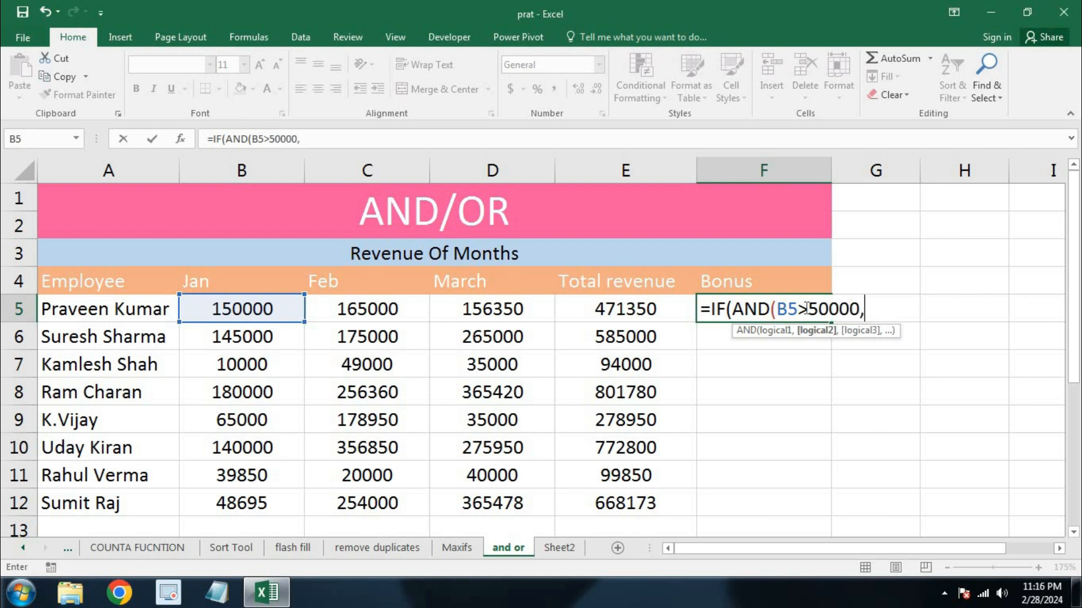
Add C5>50000 as the second AND condition in the F5 formula
key("Left")
key("Left")
key("Left")
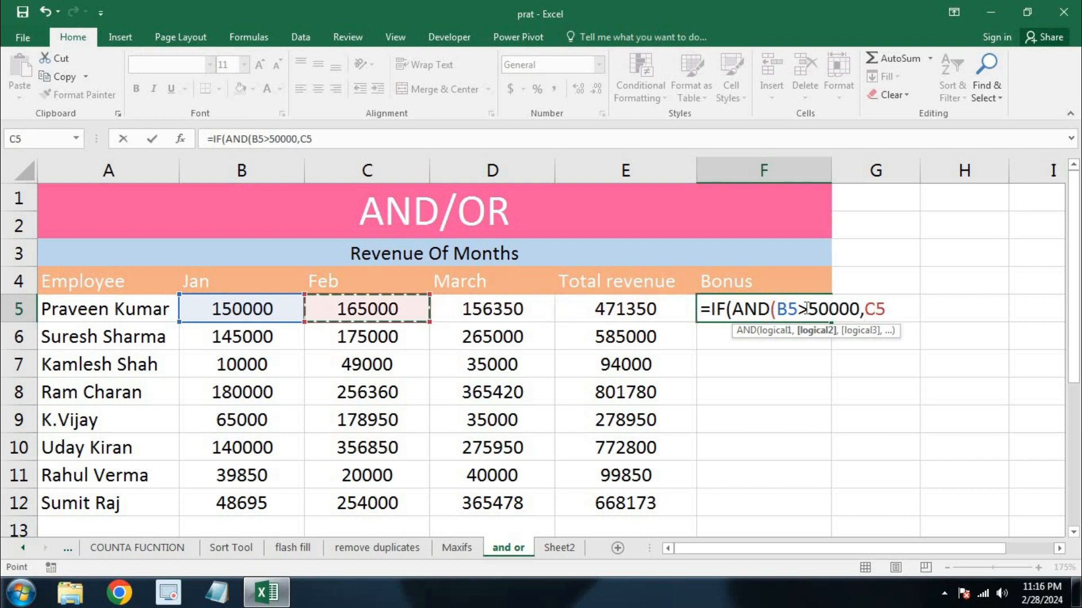
type(">50")
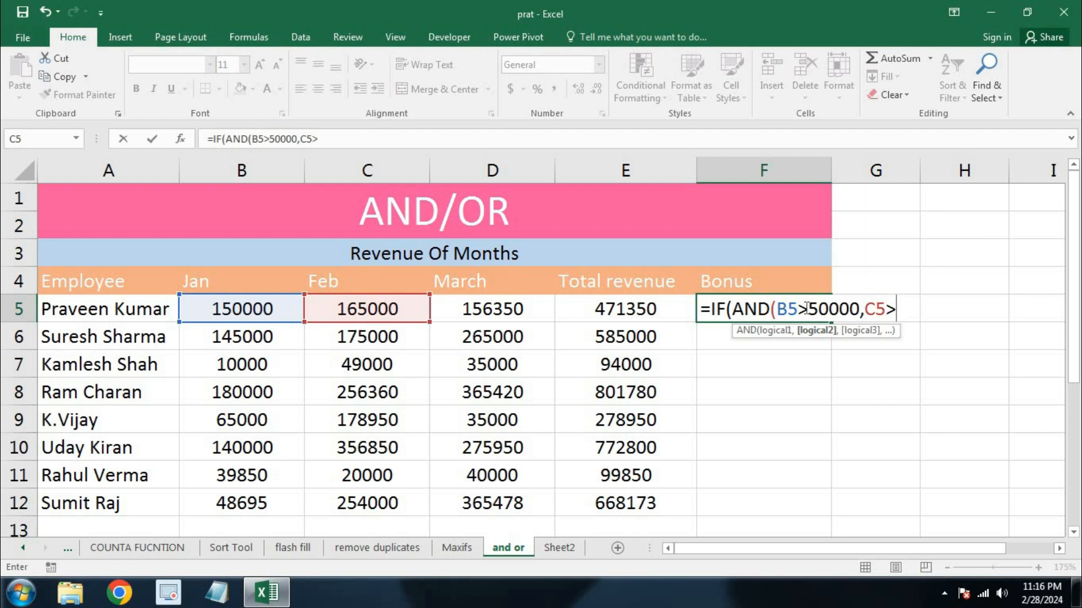
type("000,")
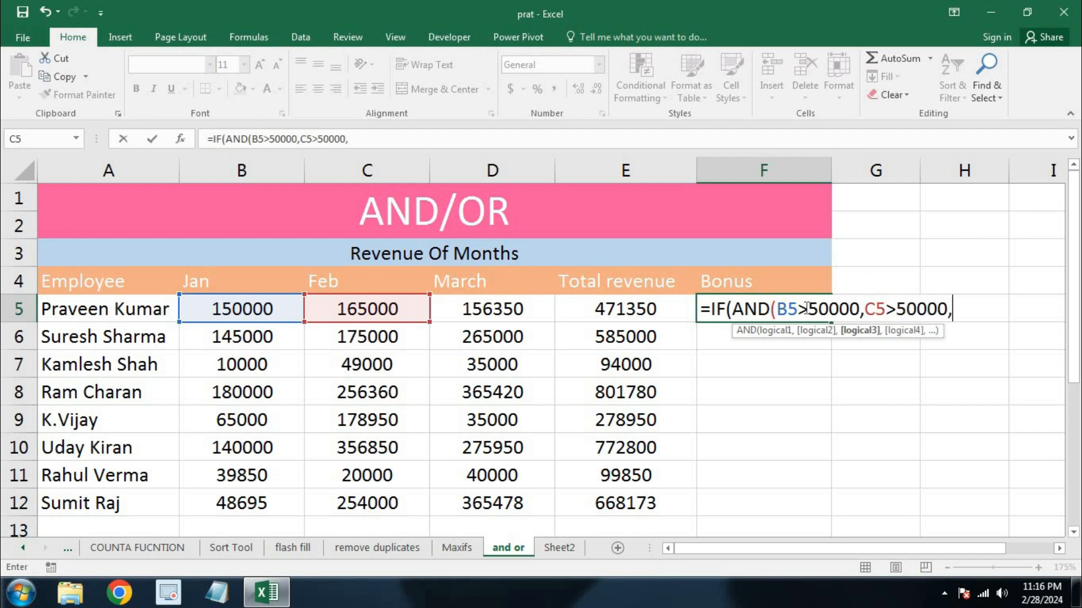
Add D5>50000 as the third condition and close the AND function
key("Left")
key("Left")
key("Left")
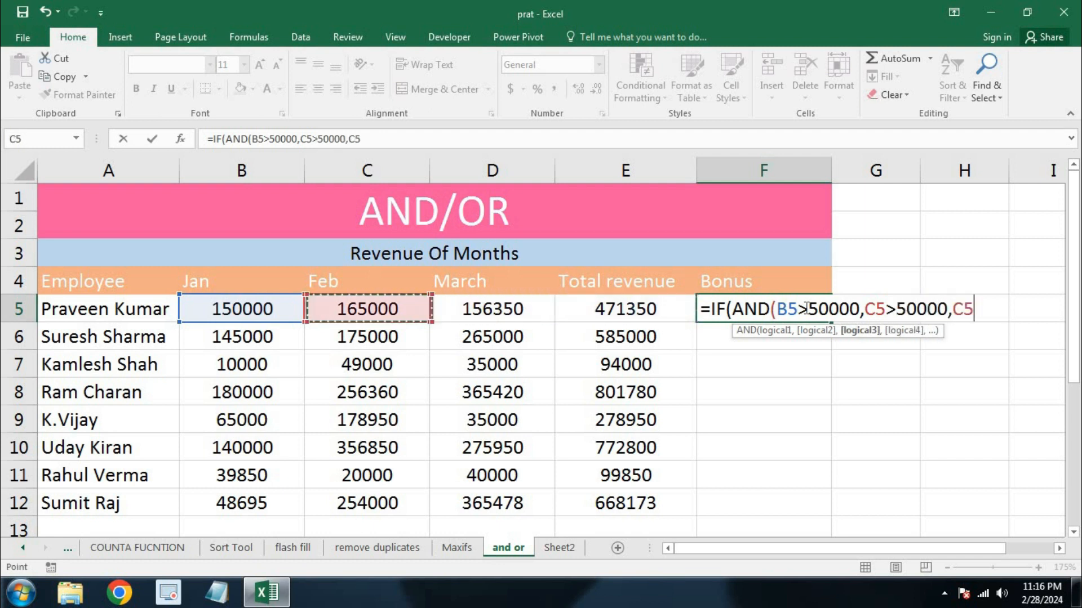
key("Right")
type(">50")
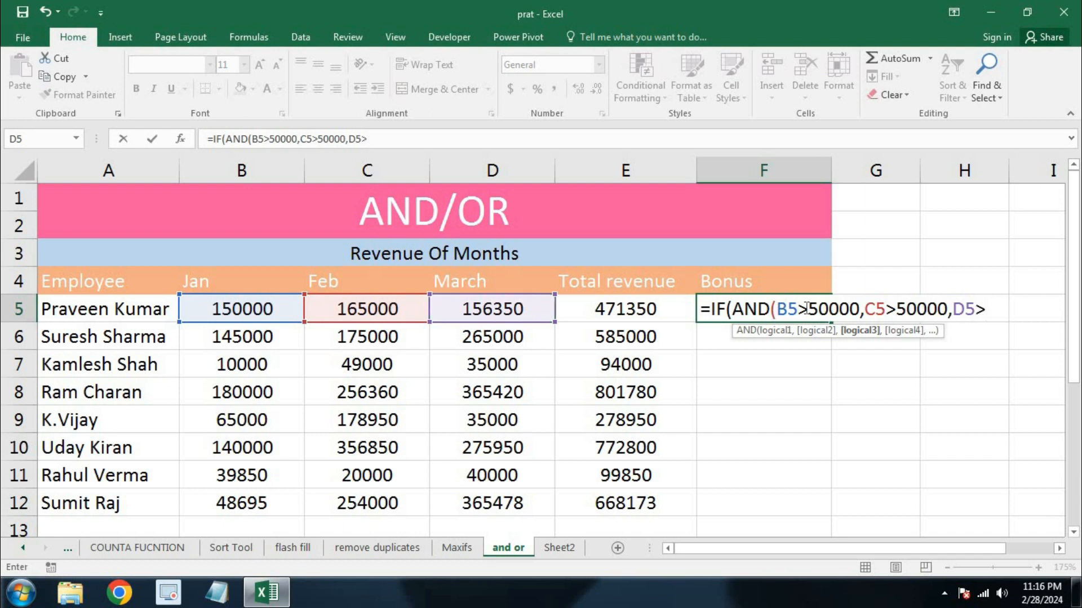
type("000),")
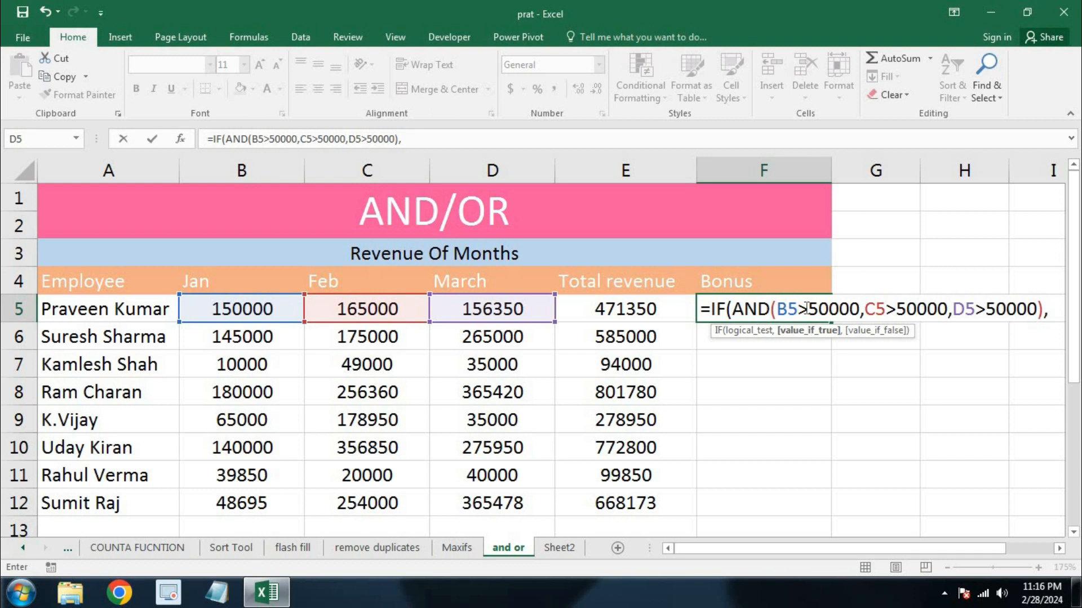
Complete the F5 formula with E5*5% as the true value and "Try to Focused" as the false value
key("Left")
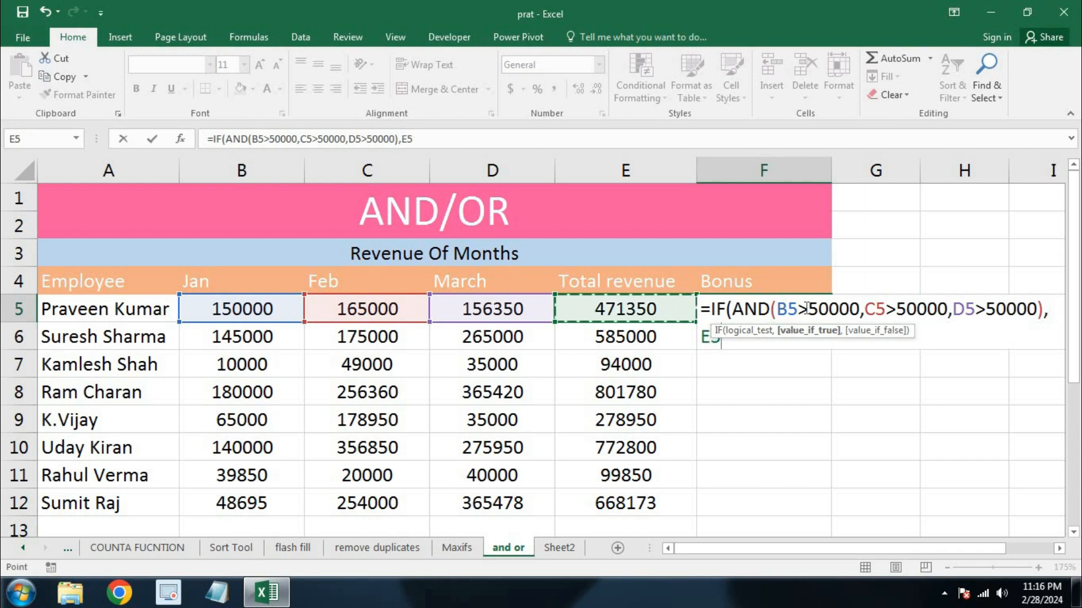
type("*5%")
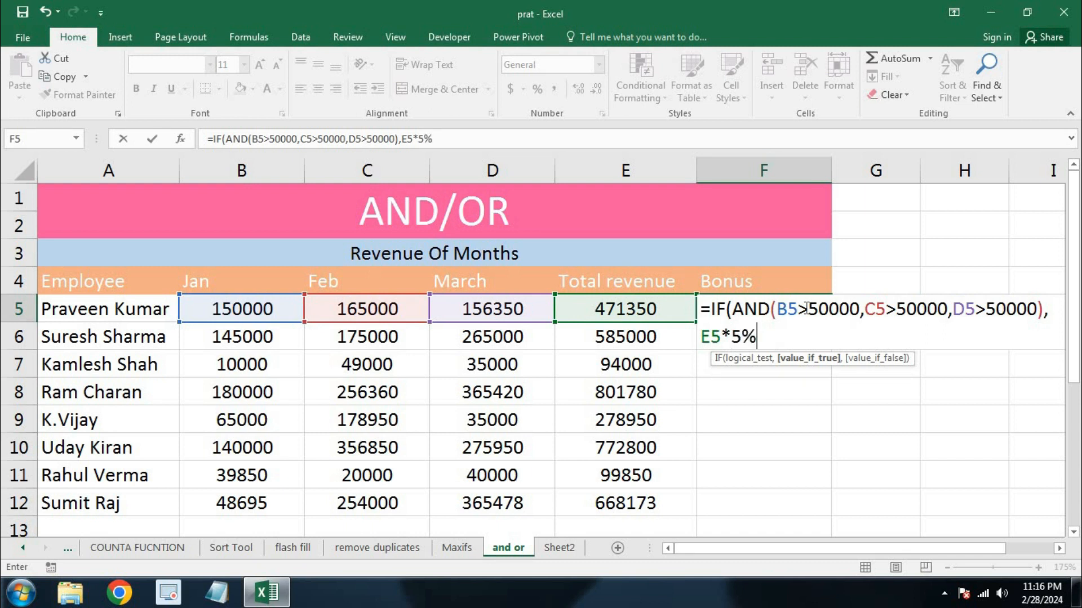
type(",")
type("\"Tr")
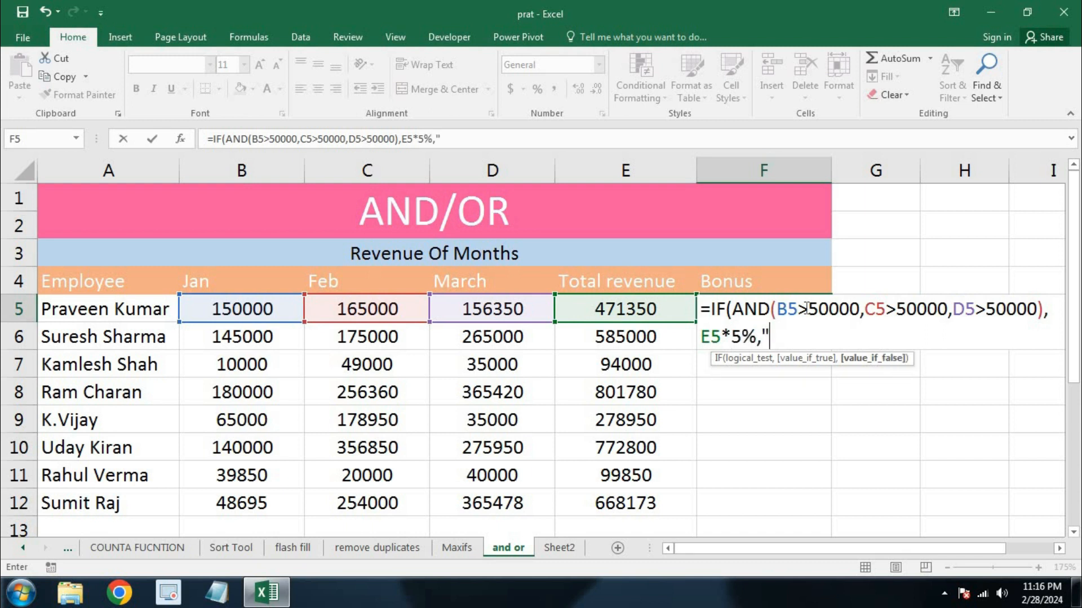
type("y to Fo")
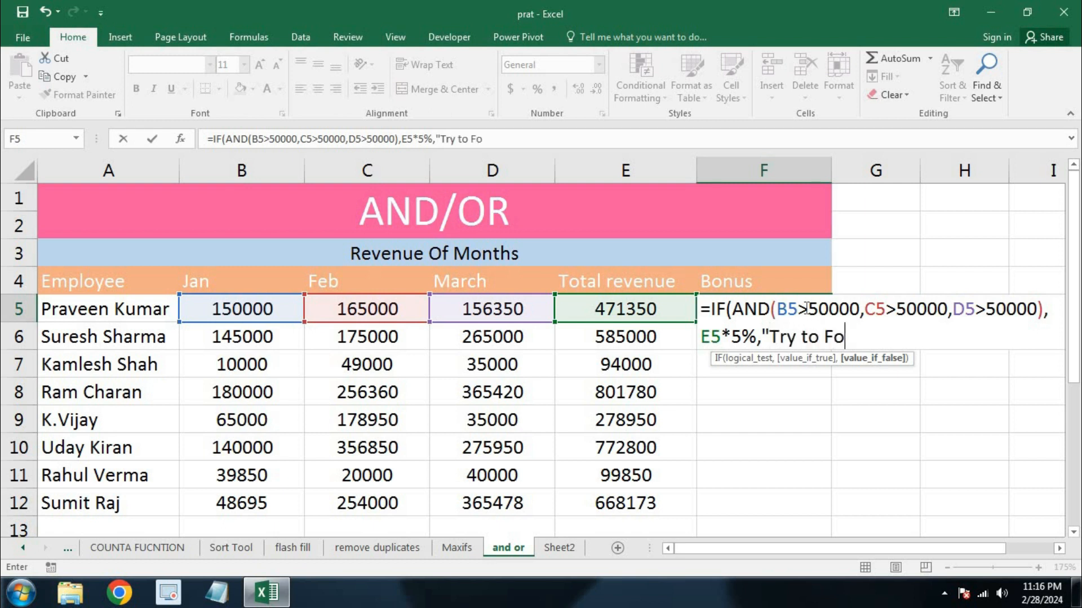
type("cused")
key("BackSpace")
key("BackSpace")
type("sed\"")
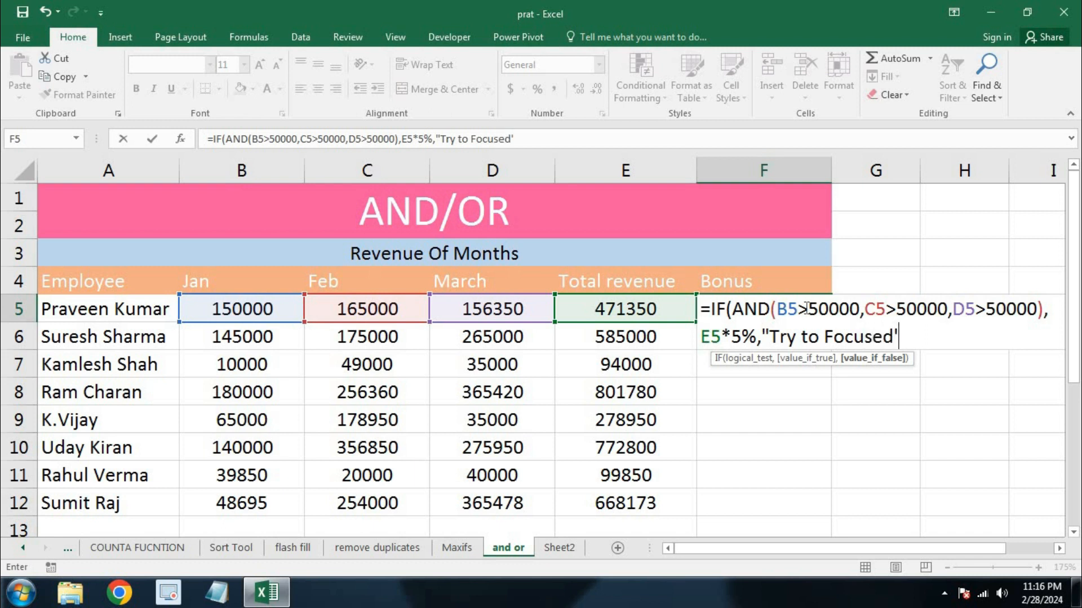
type(")")
key("BackSpace")
key("BackSpace")
type("\")")
key("Return")
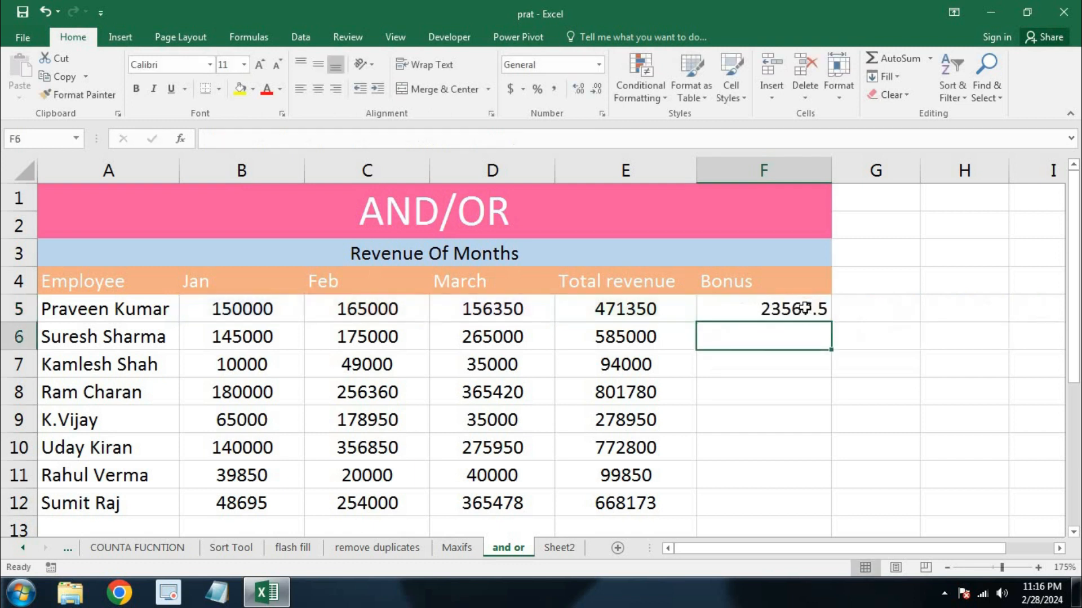
Fill the AND-based bonus formula from F5 down through F12
left_click(805, 308)
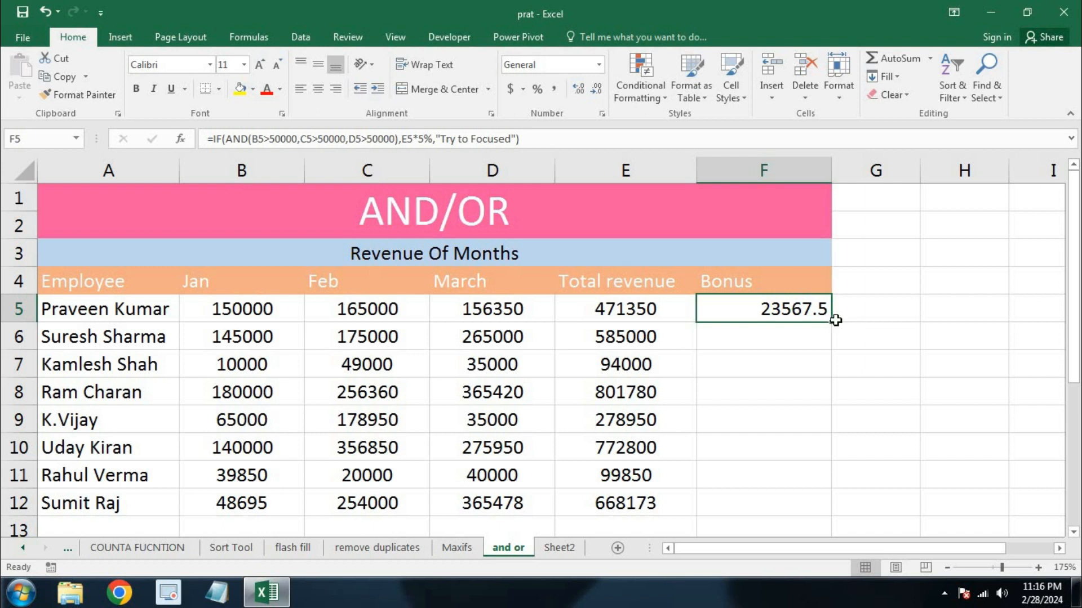
left_click_drag(833, 323, 835, 499)
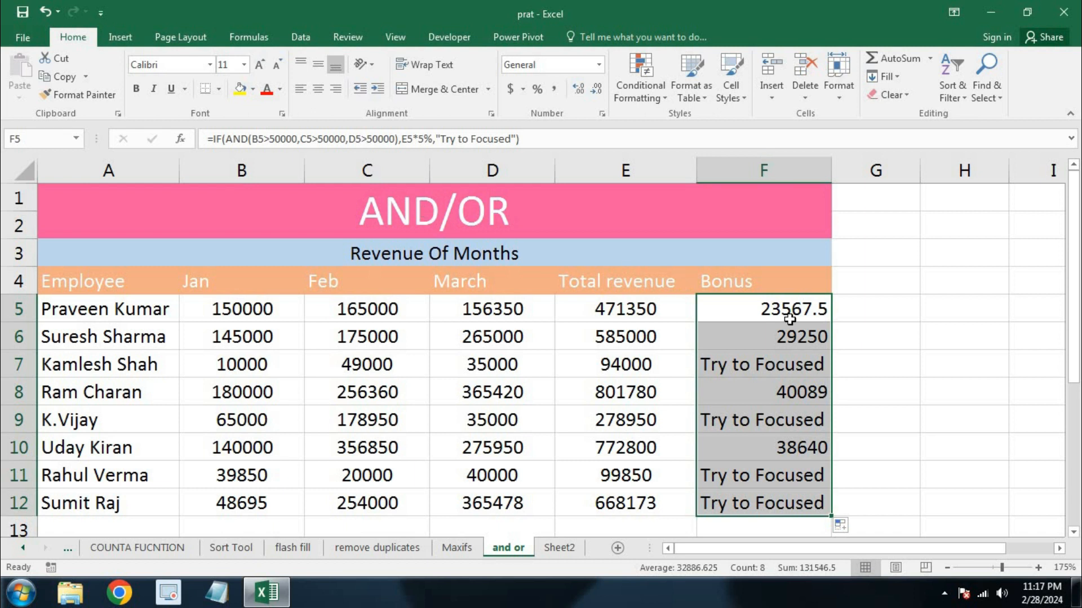
Clear the Bonus formulas in F5:F12 and start an IF formula with a nested OR in F5
left_click_drag(786, 314, 782, 502)
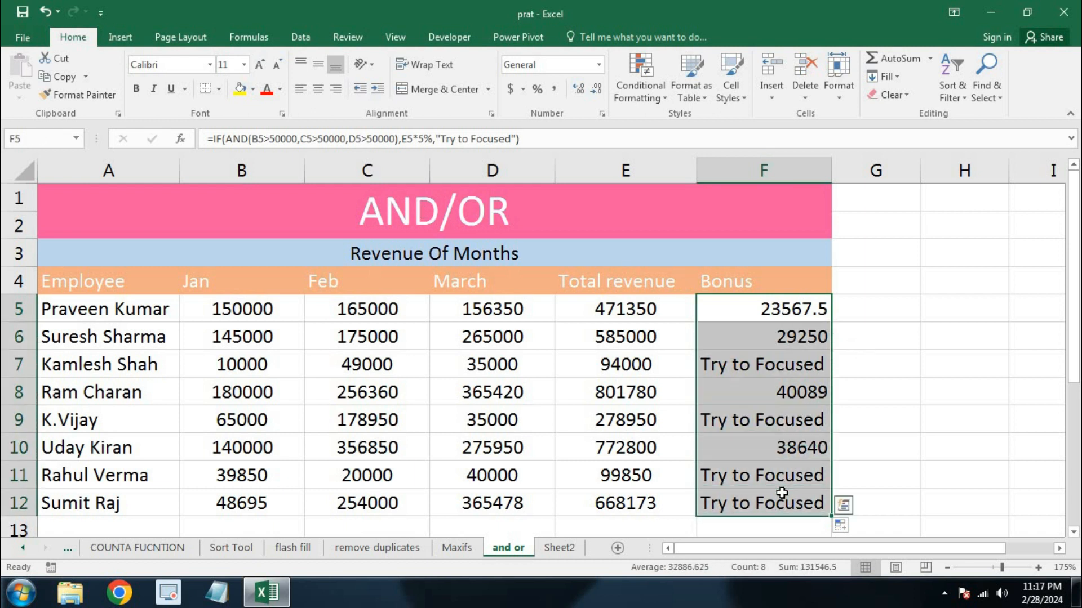
key("Delete")
type("=if")
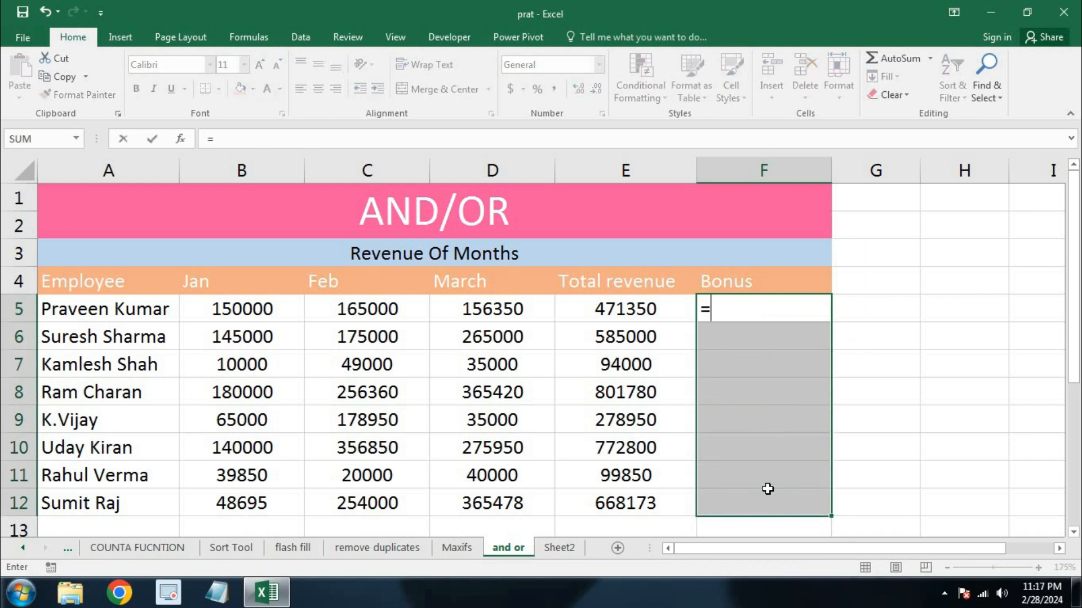
key("Tab")
type("or")
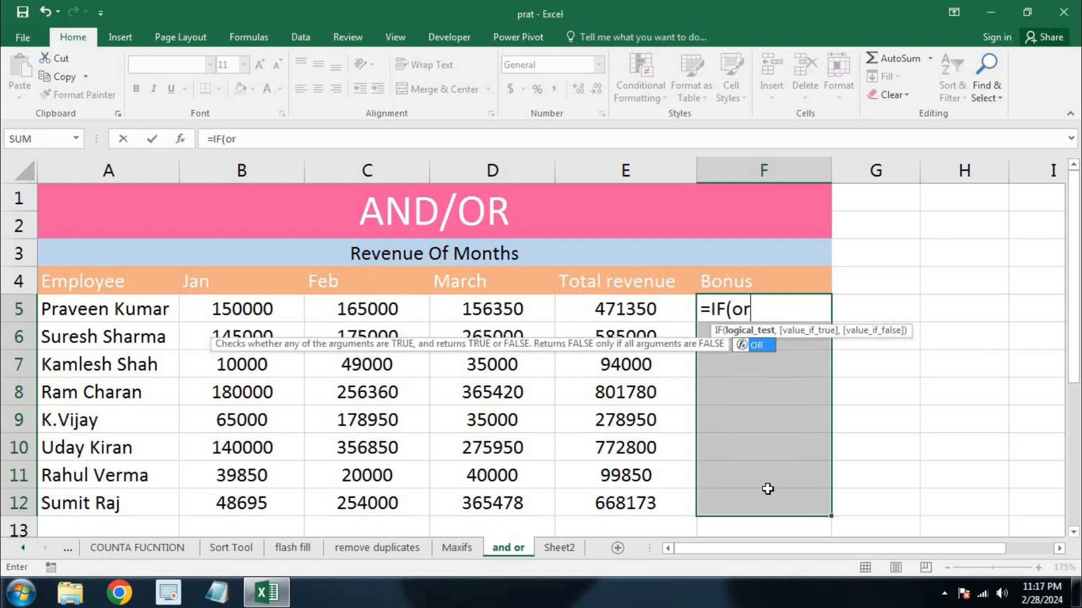
key("Tab")
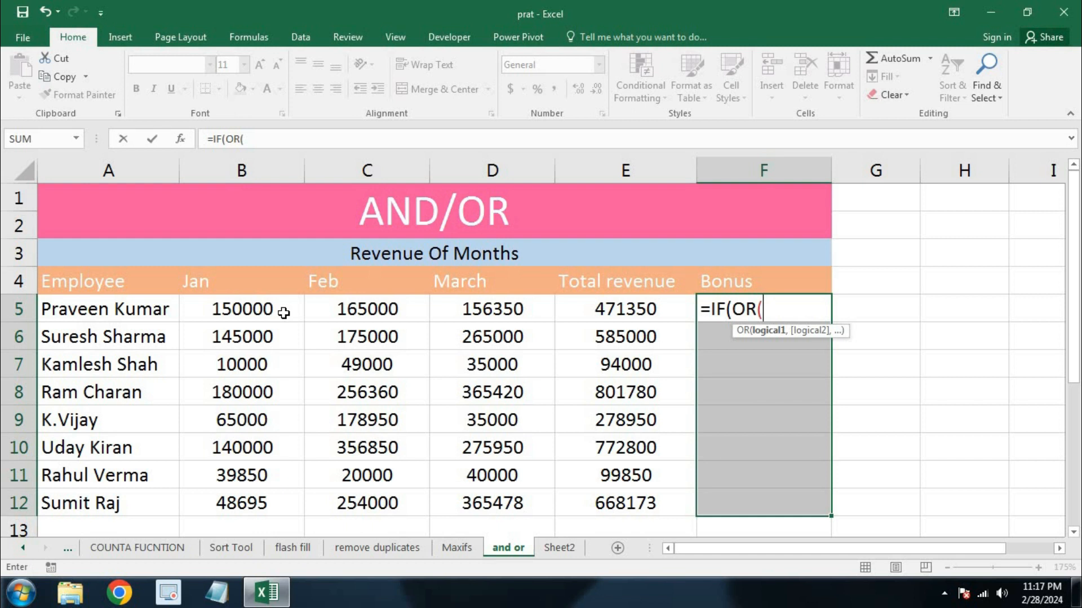
Enter B5>50000 as the first OR condition in the F5 formula
key("Left")
key("Left")
key("Left")
key("Left")
key("Left")
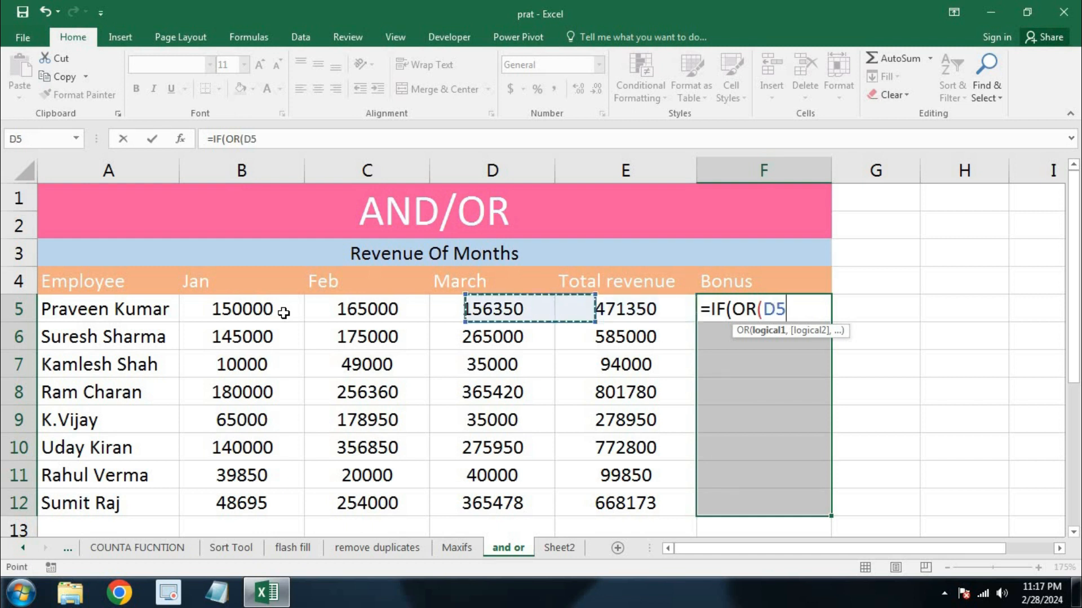
key("Right")
type(">500")
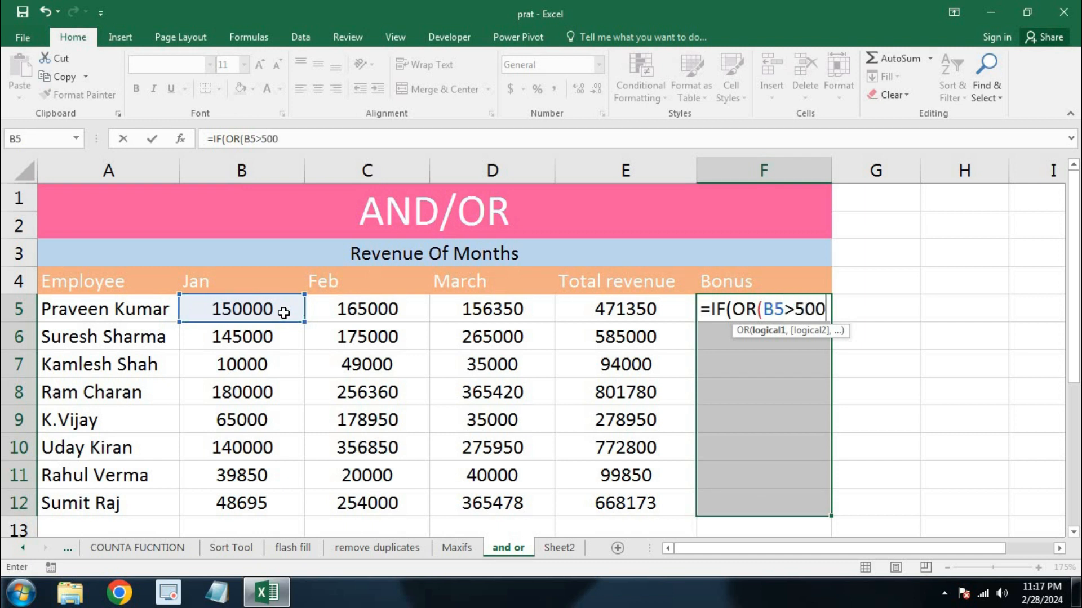
type("00,")
Add C5>50000 as the second OR condition
key("Left")
key("Left")
key("Left")
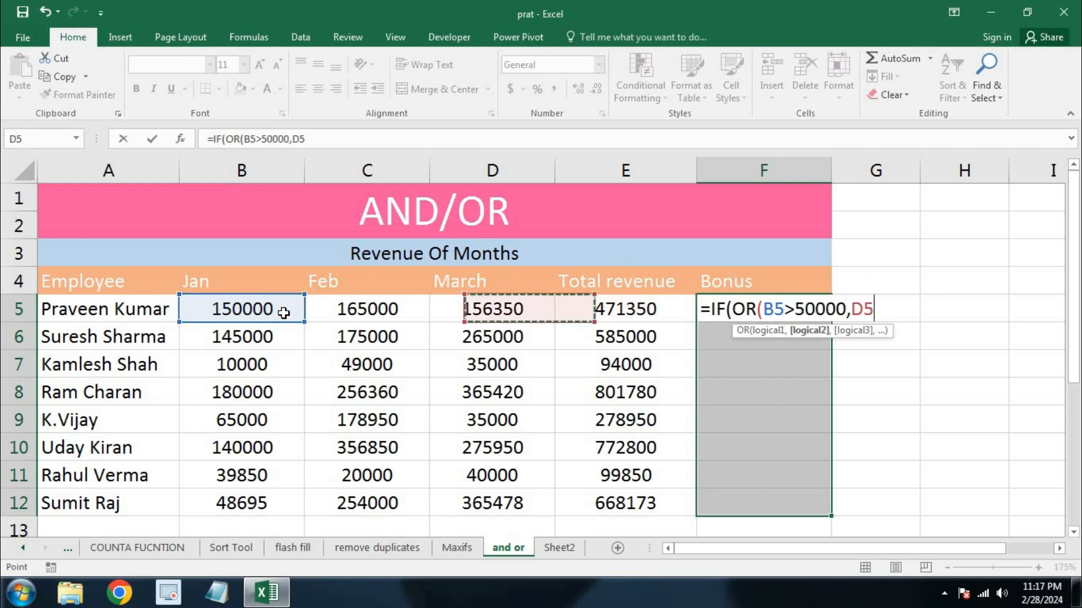
type(">500")
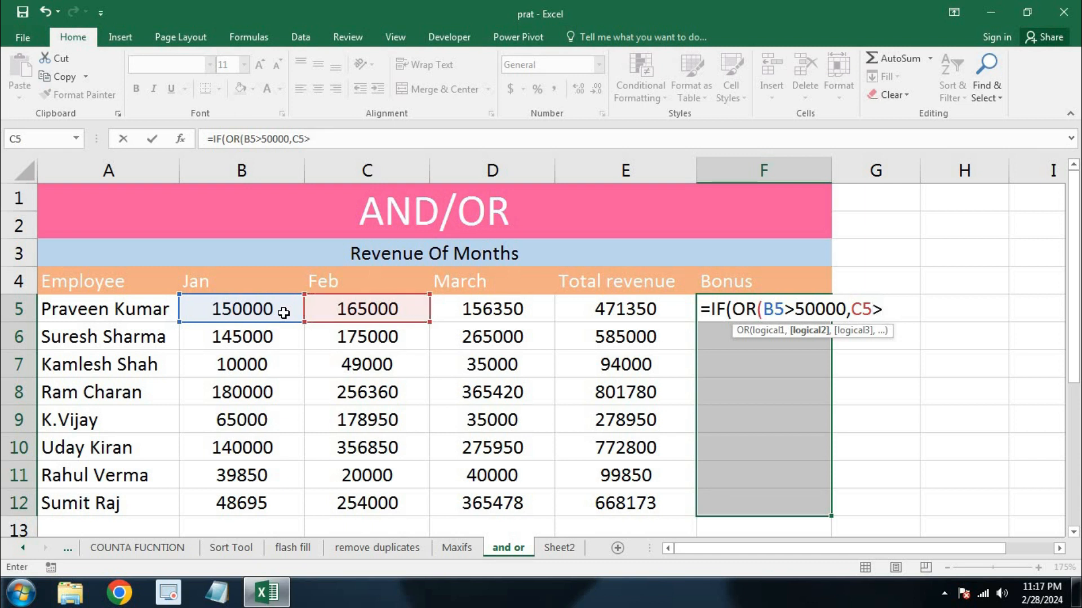
type("00,")
Add D5>50000 as the third condition and close the OR function
key("Left")
key("Left")
type(">50")
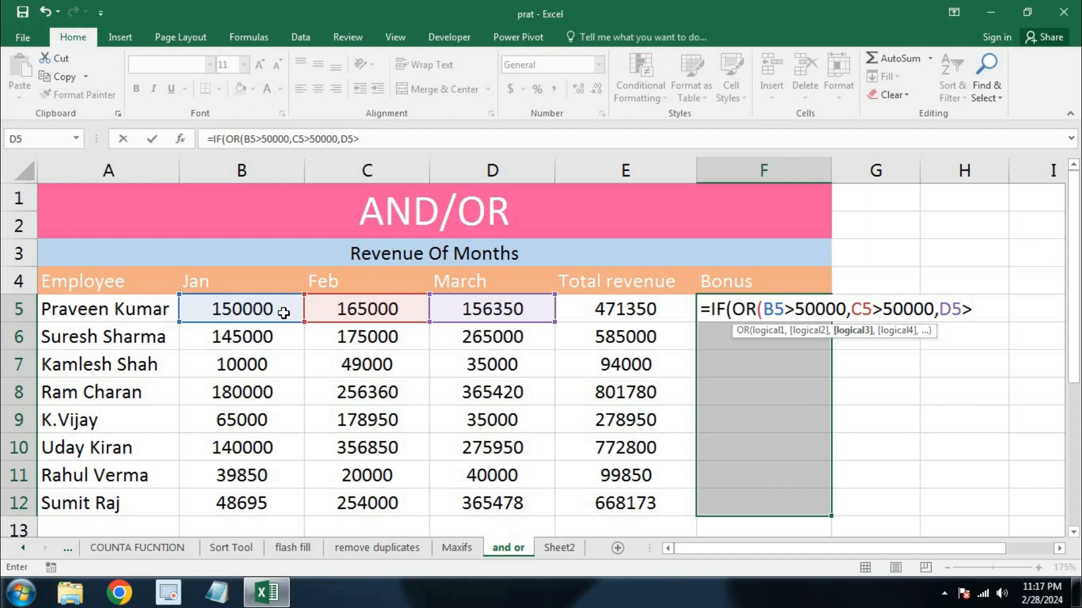
type("000),")
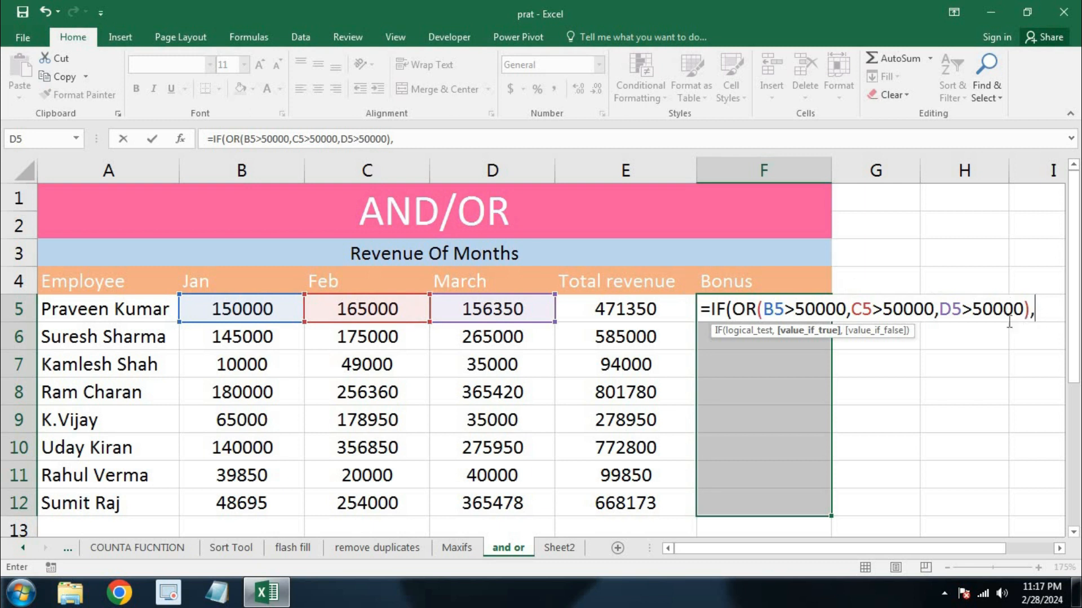
Complete the OR formula with E5*5% if true and "Try to Focused" if false, and fill it down through F12
type("E5*5%,\"T")
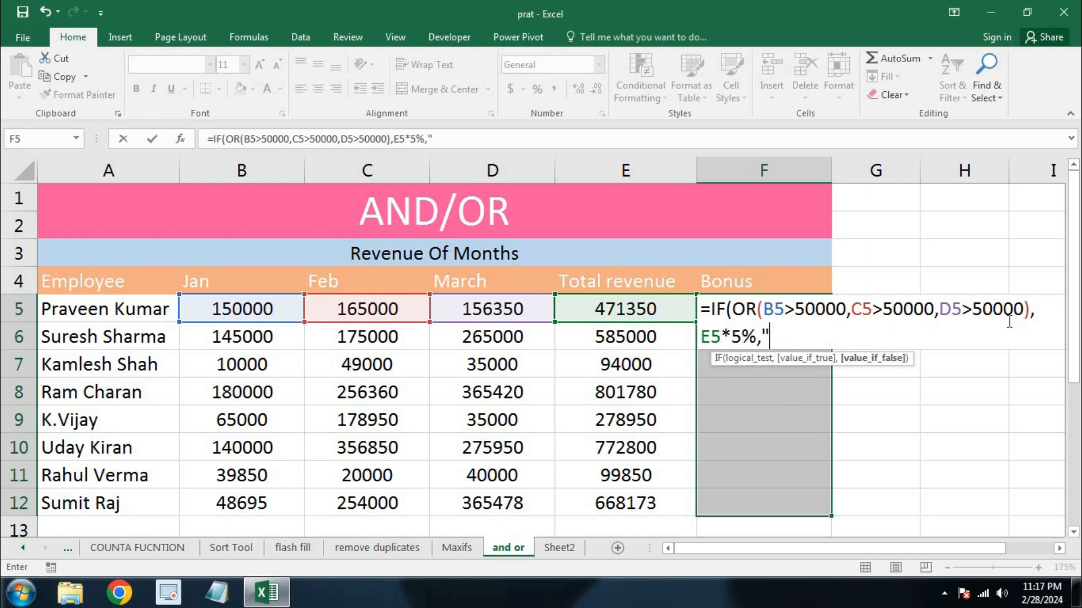
type("y to Focused\")")
key("Return")
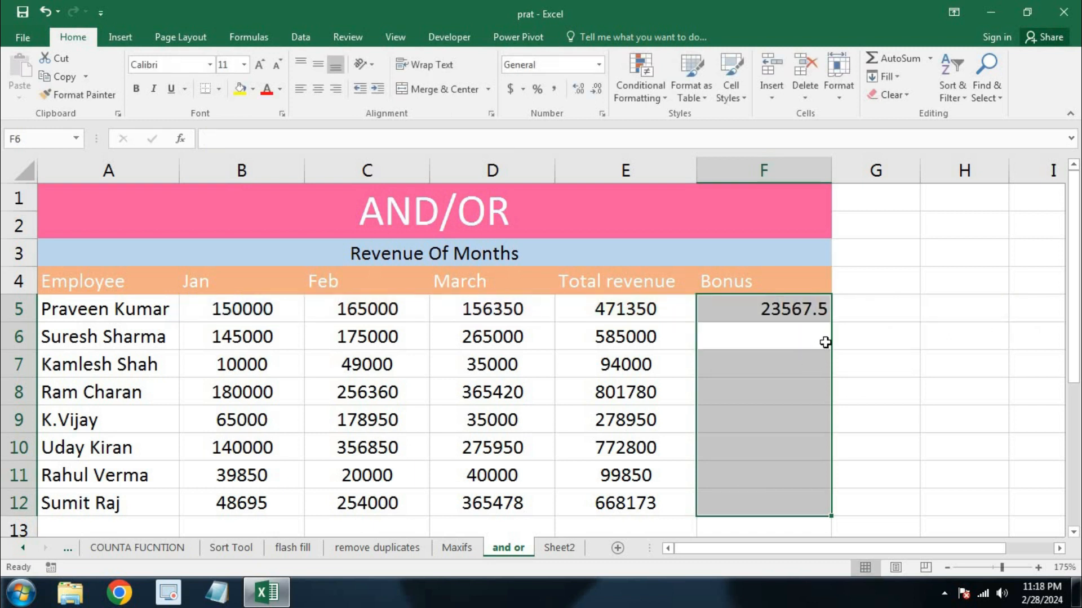
key("ctrl+d")
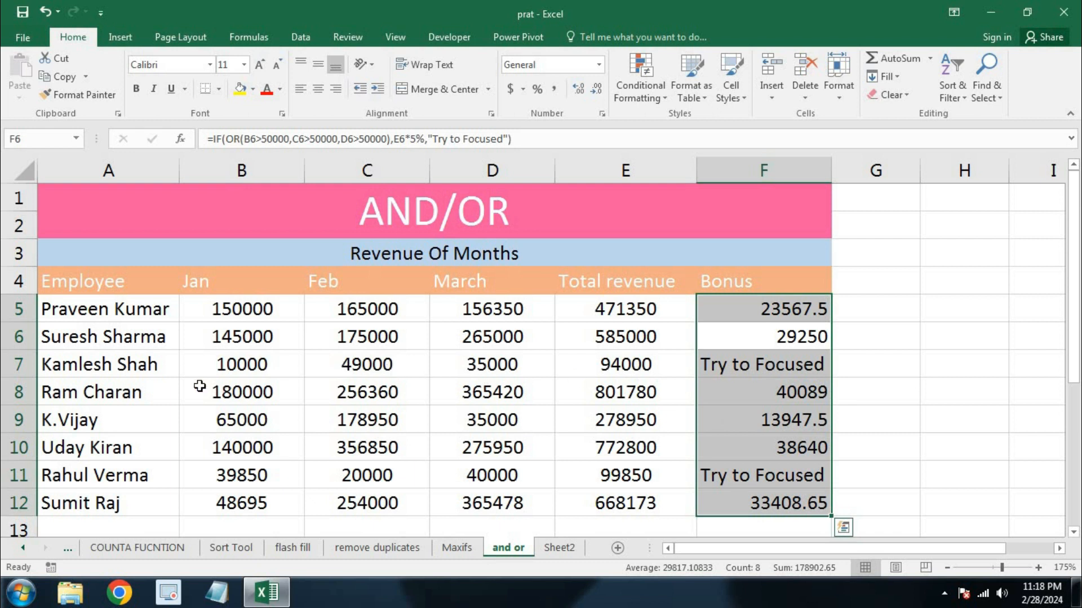